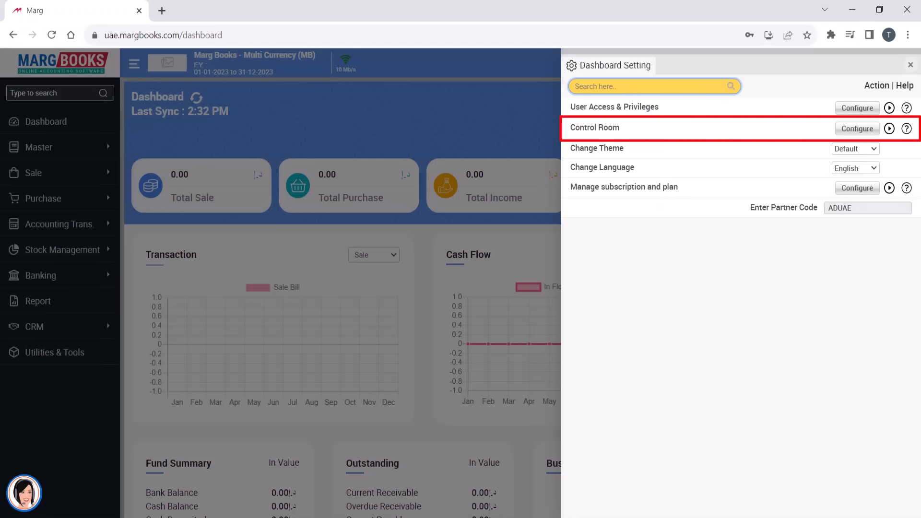
Find the currency option in the Control Room and set Multi Currency to Yes
click(857, 129)
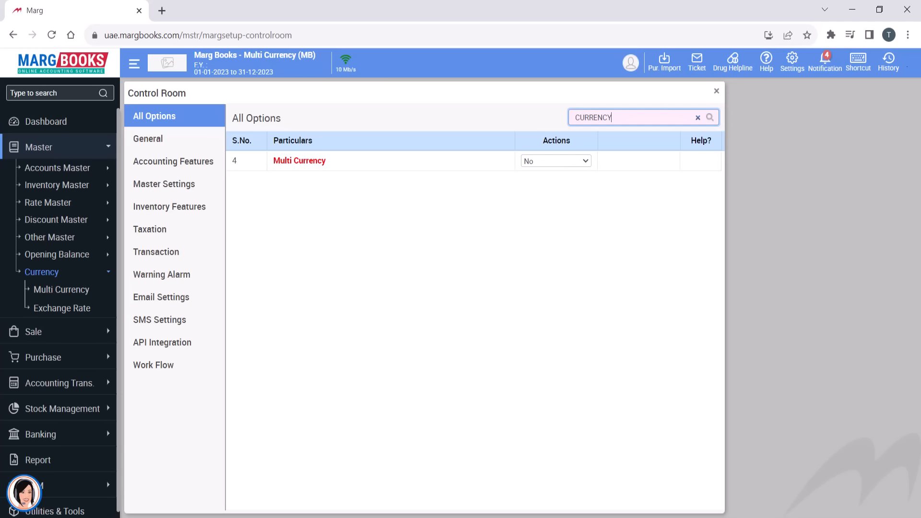
click(556, 161)
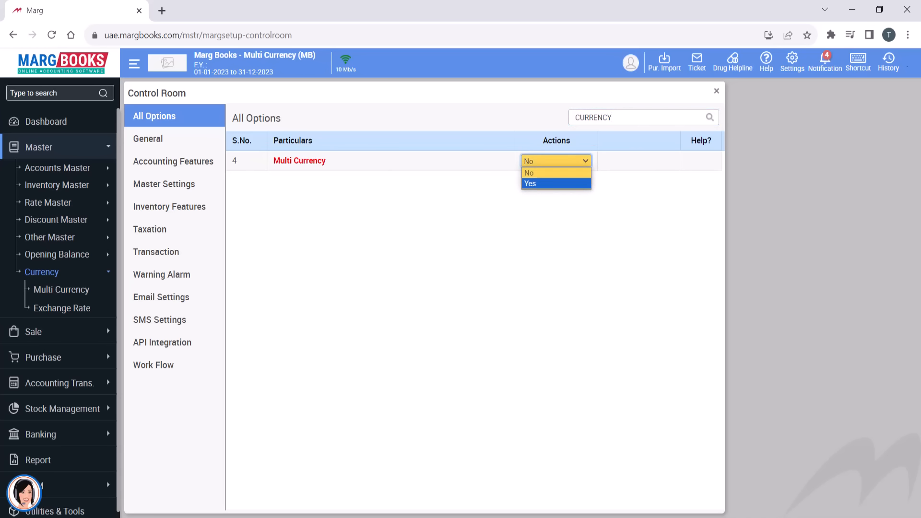
key(Return)
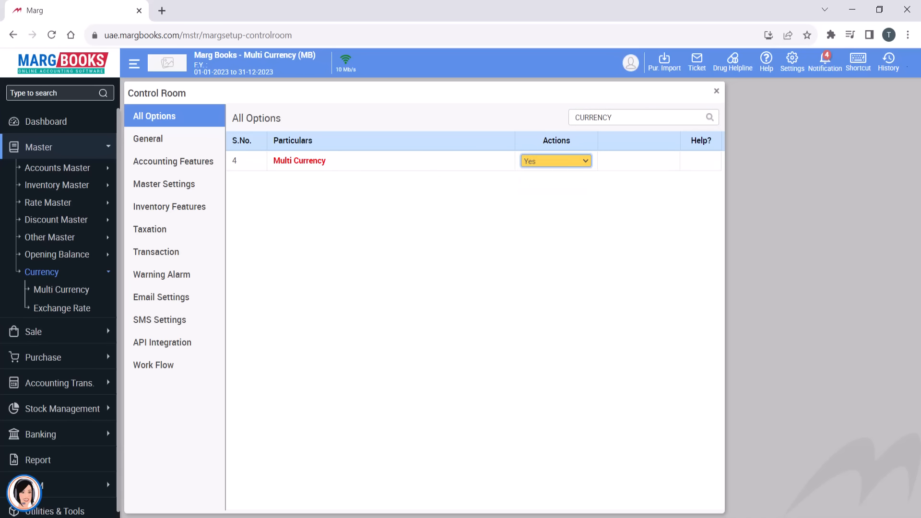
key(Escape)
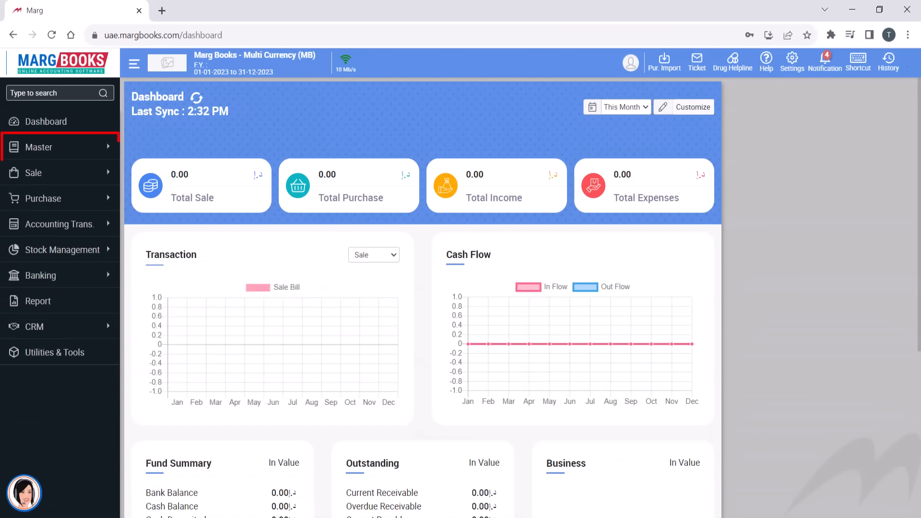
Create and save a currency in the Currency Master with ISO code USD, symbol $, name Dollar and subname Cents
click(38, 148)
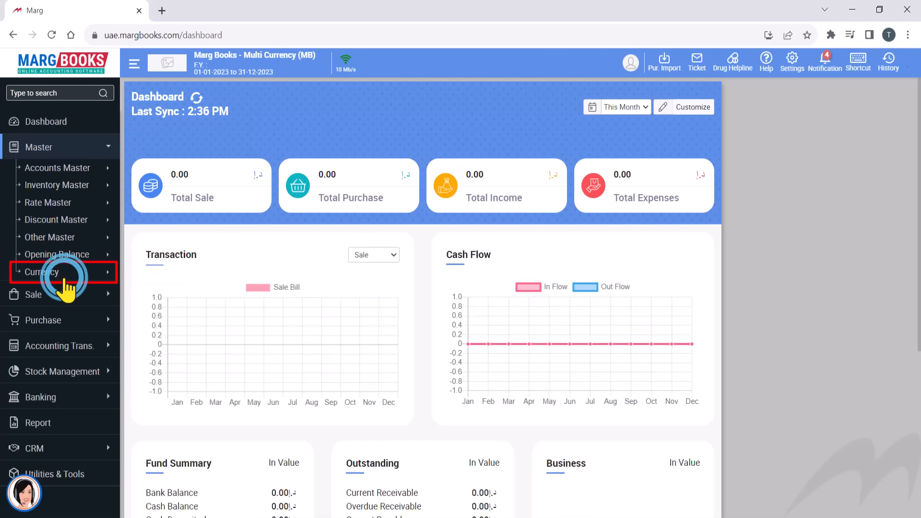
click(41, 272)
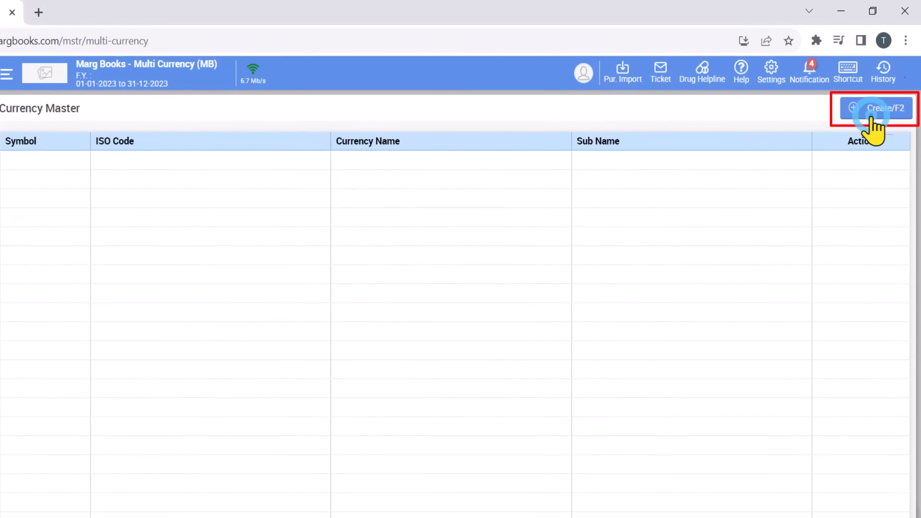
click(881, 103)
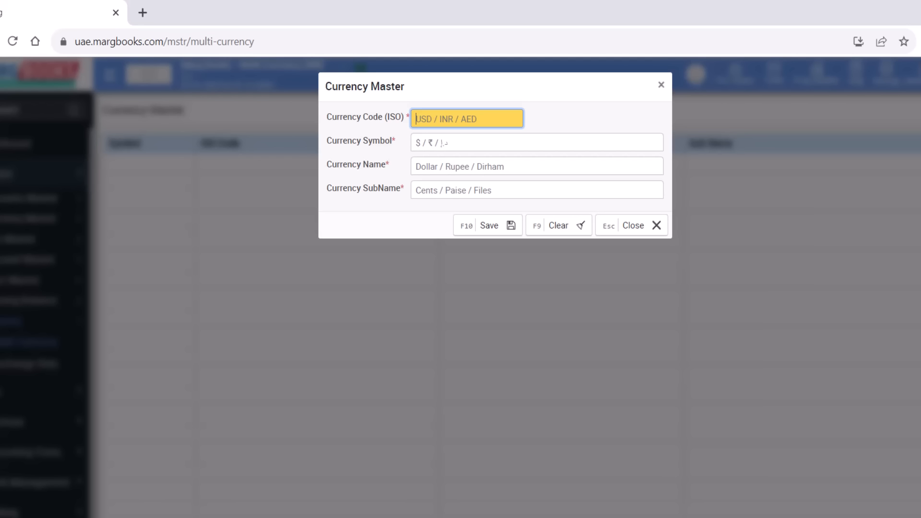
text(USD)
click(537, 142)
text($)
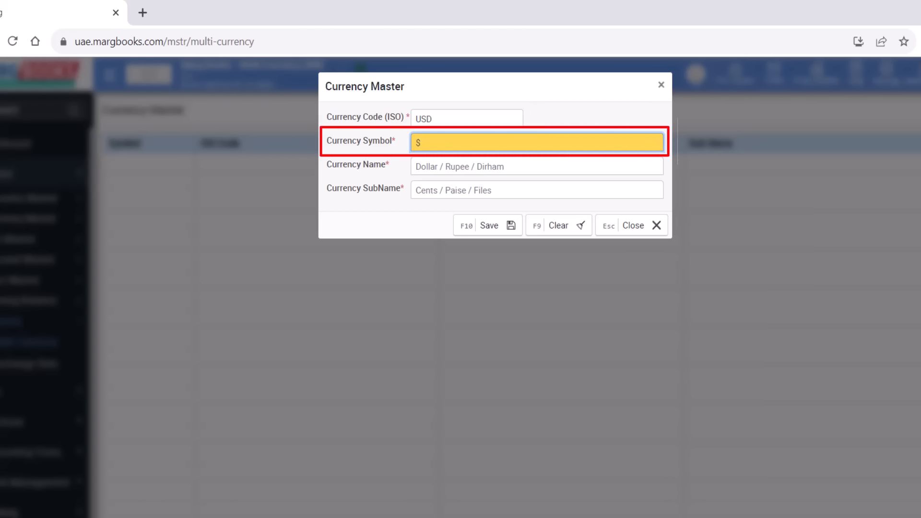
click(537, 166)
text(Dollar)
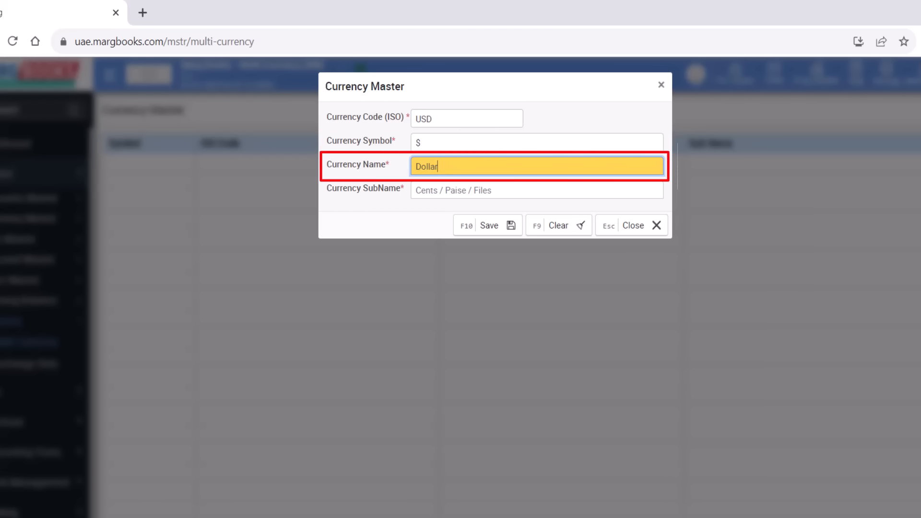
click(537, 191)
text(Cents)
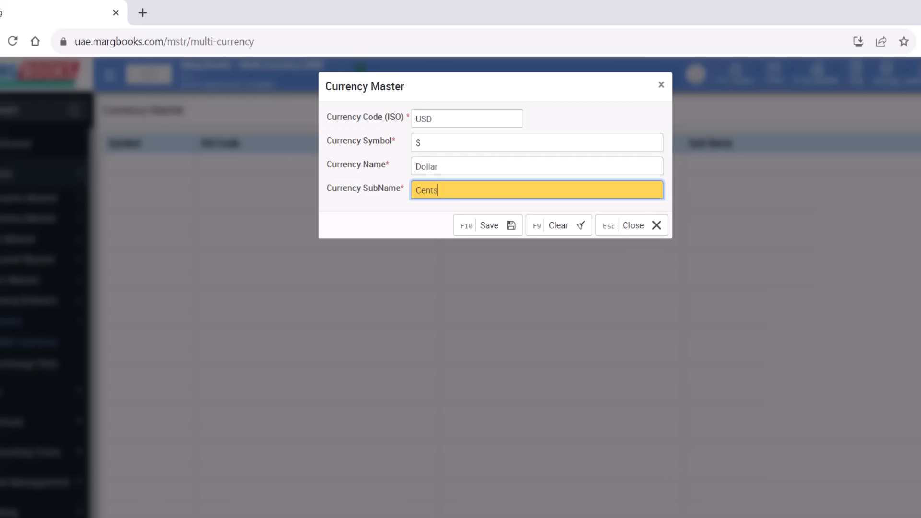
click(491, 226)
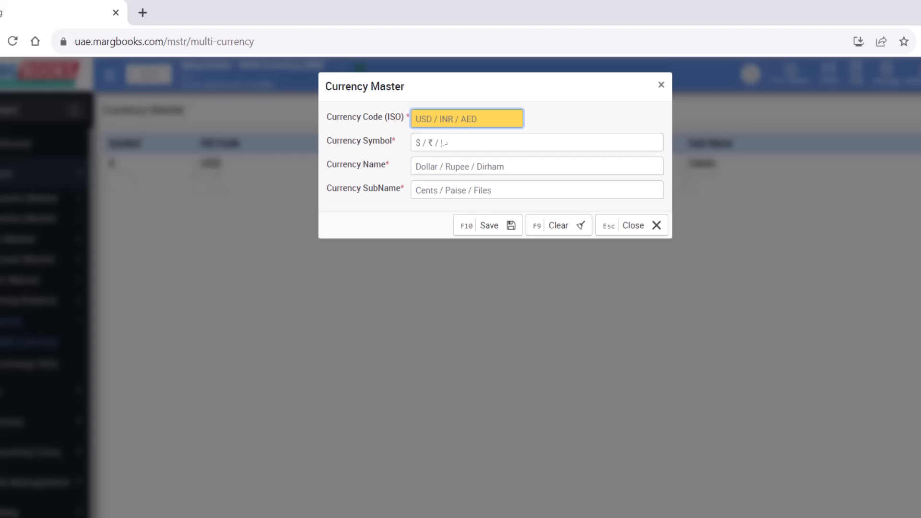
Add and save a second currency with ISO code AED, the dirham symbol, name Dhiram and subname Fils
text(AED)
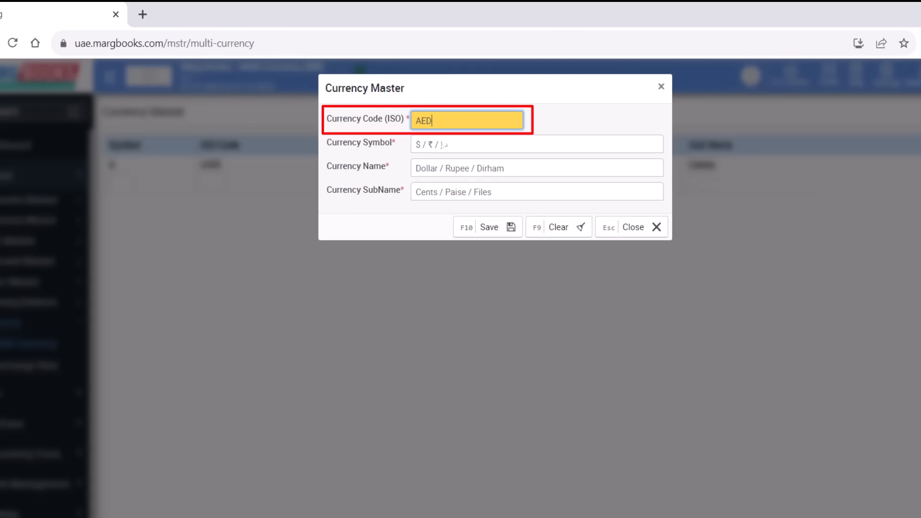
key(Tab)
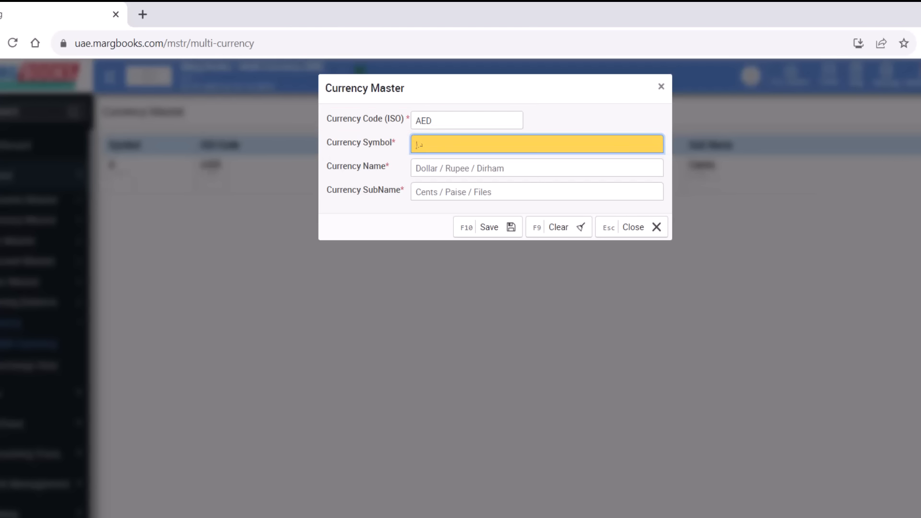
key(Tab)
text(Dhiram)
key(Tab)
text(Fils)
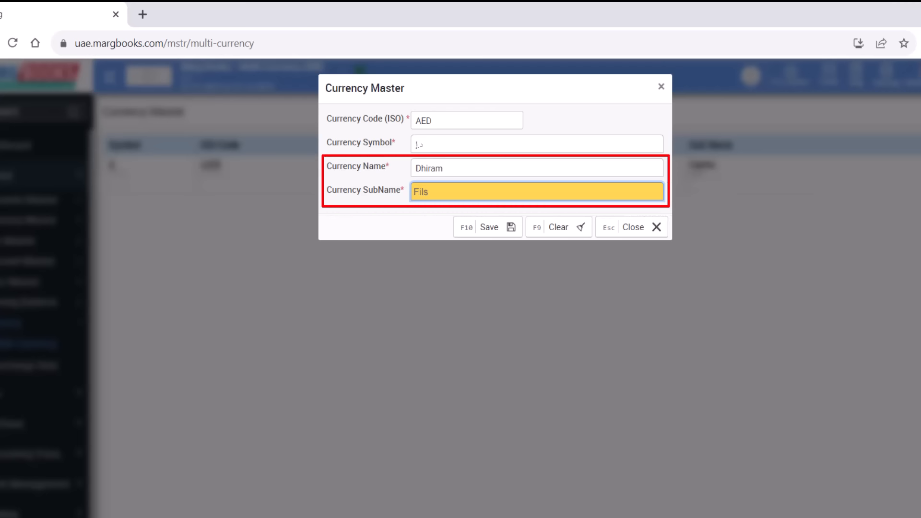
click(491, 226)
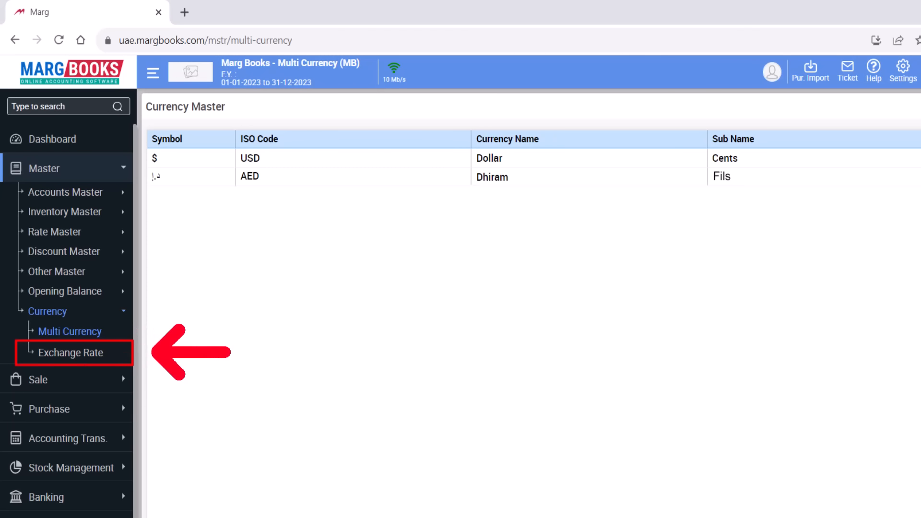
Record an exchange rate of 82.95 for the $ currency, dated 14-09-2023
click(89, 355)
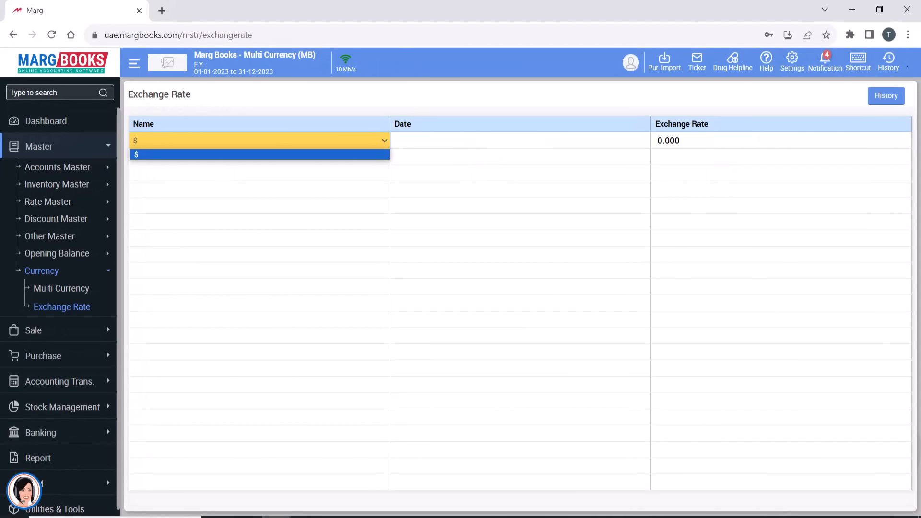
key(Return)
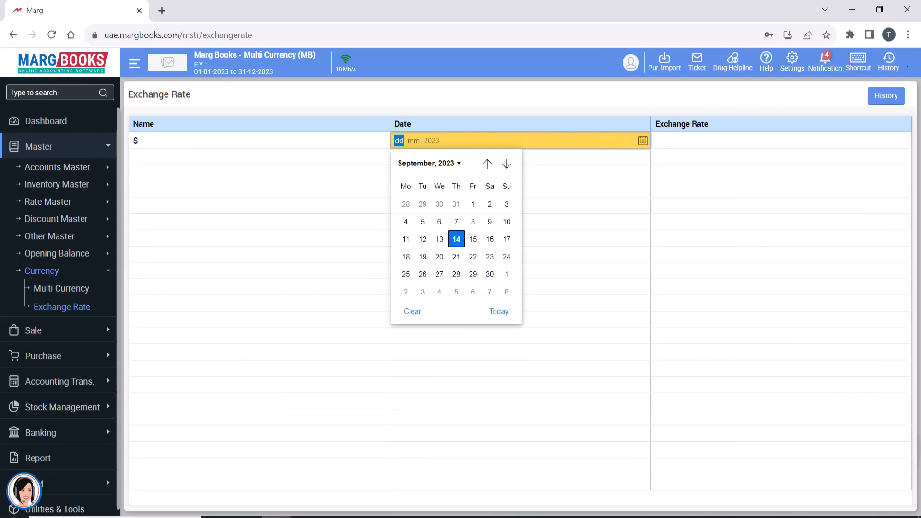
key(Return)
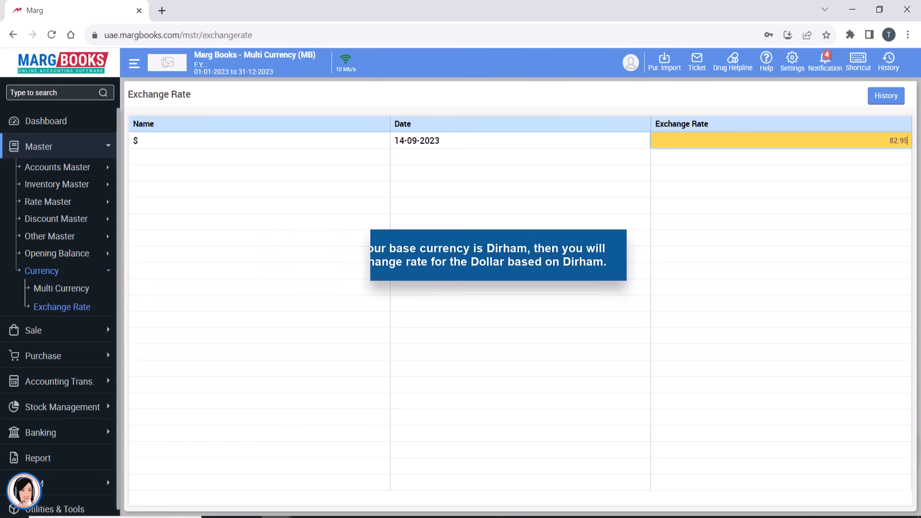
key(Return)
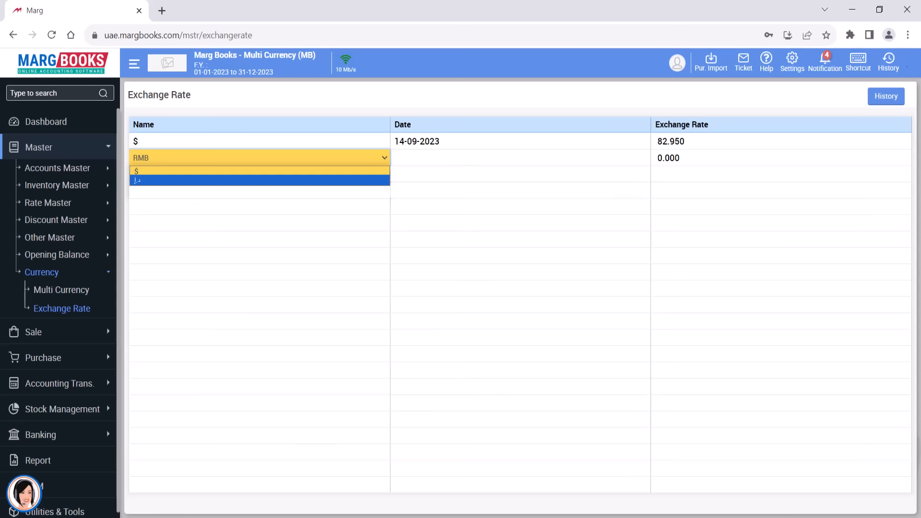
Record an exchange rate of 22.630 for the dirham currency, dated 20-09-2023
key(Return)
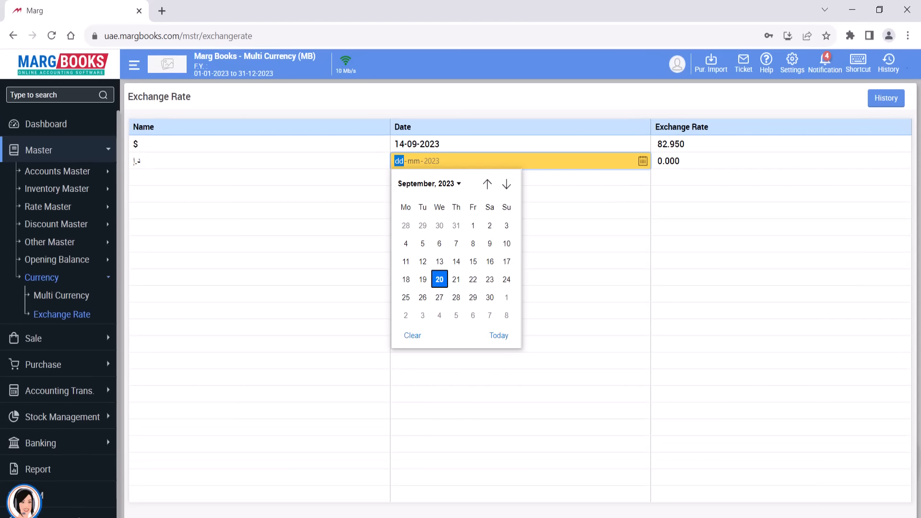
key(Return)
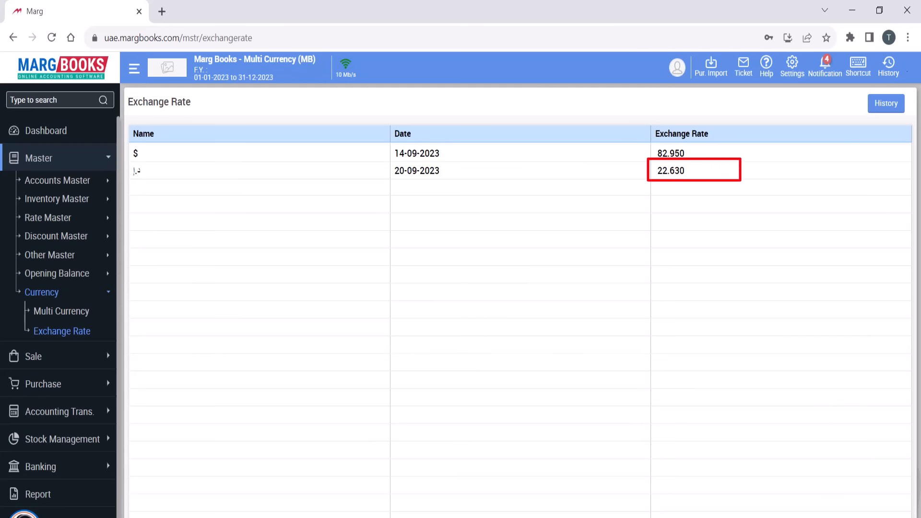
key(Return)
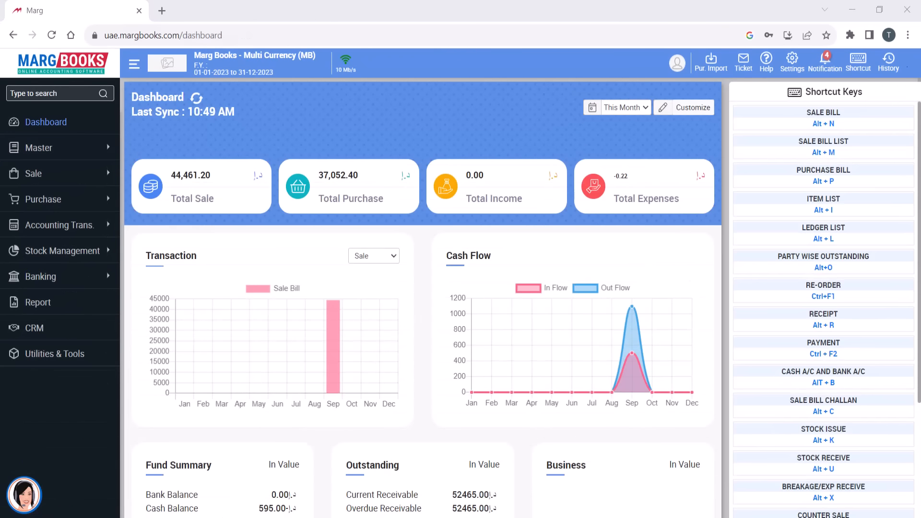
Set the United States supplier's currency to $ in the Ledger Master and update it, and open the first listed ledger for editing
click(63, 152)
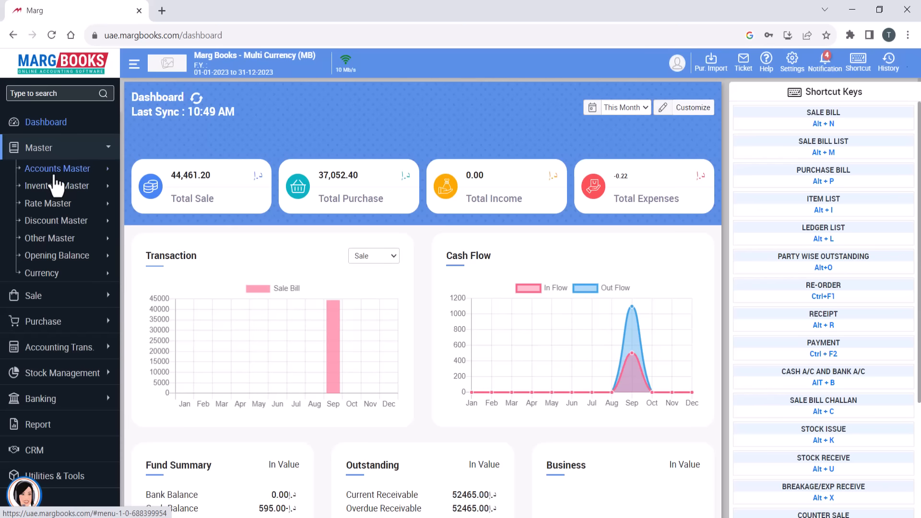
click(55, 172)
click(54, 189)
text(dav)
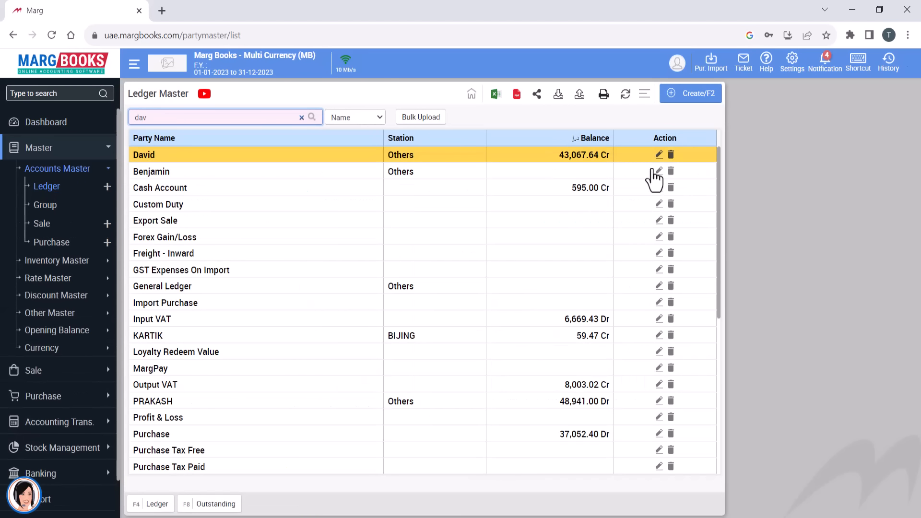
key(Return)
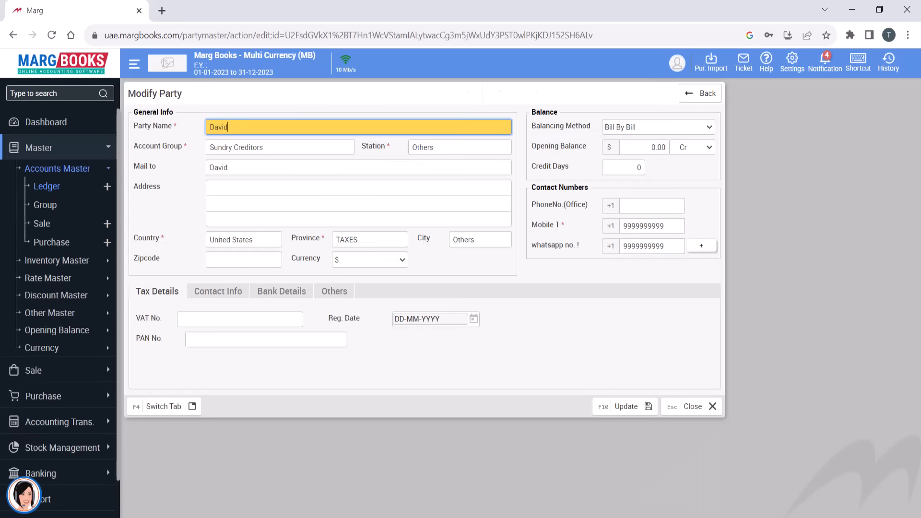
click(399, 263)
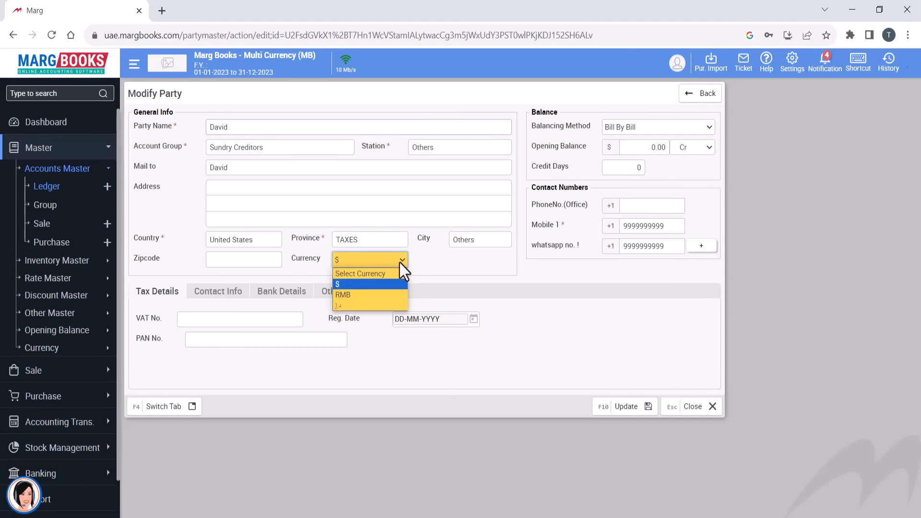
click(365, 286)
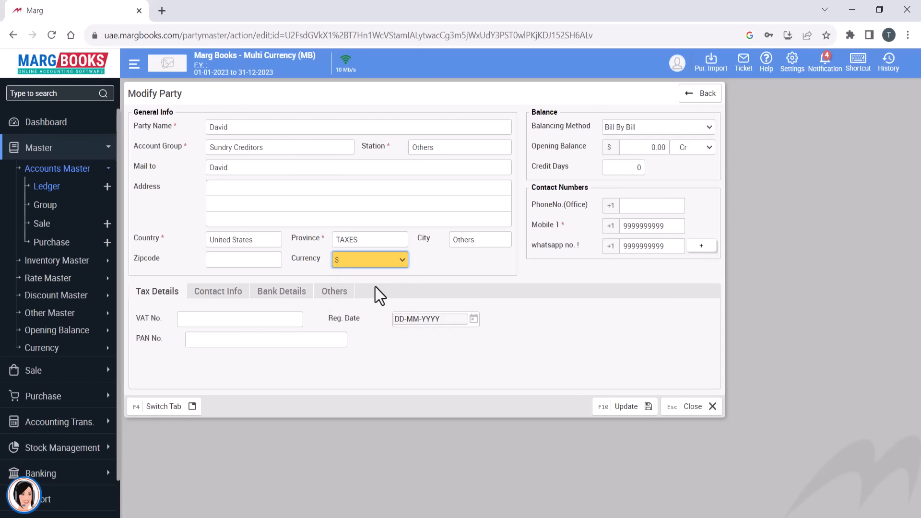
click(635, 409)
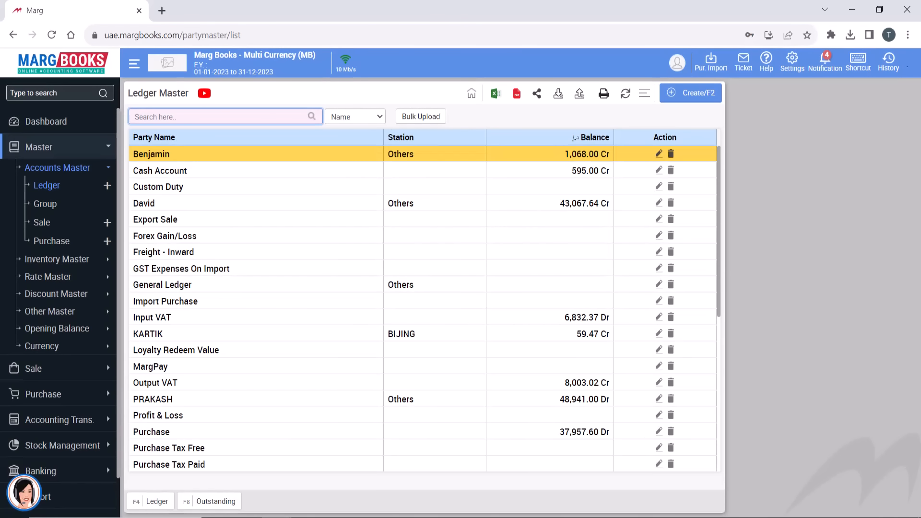
click(659, 154)
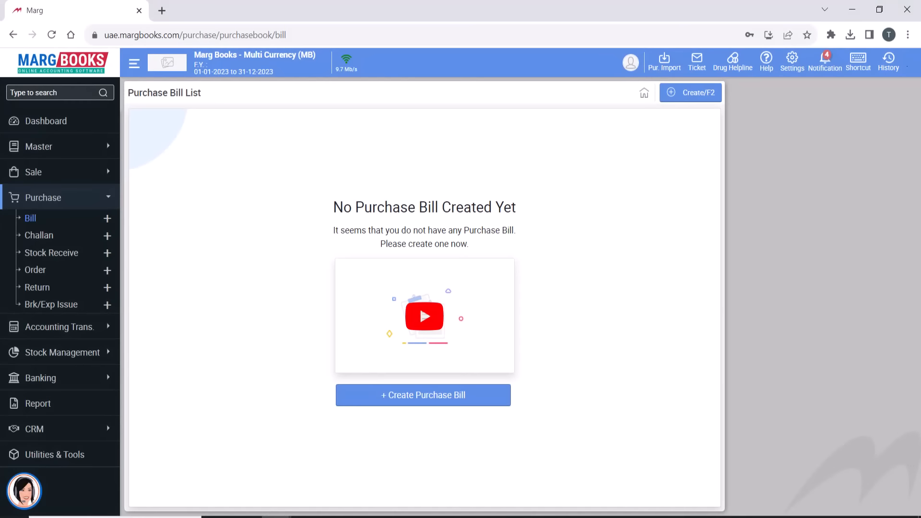
Create a purchase bill dated 14-09-2023 for the dollar-currency supplier and enter its invoice number
click(703, 101)
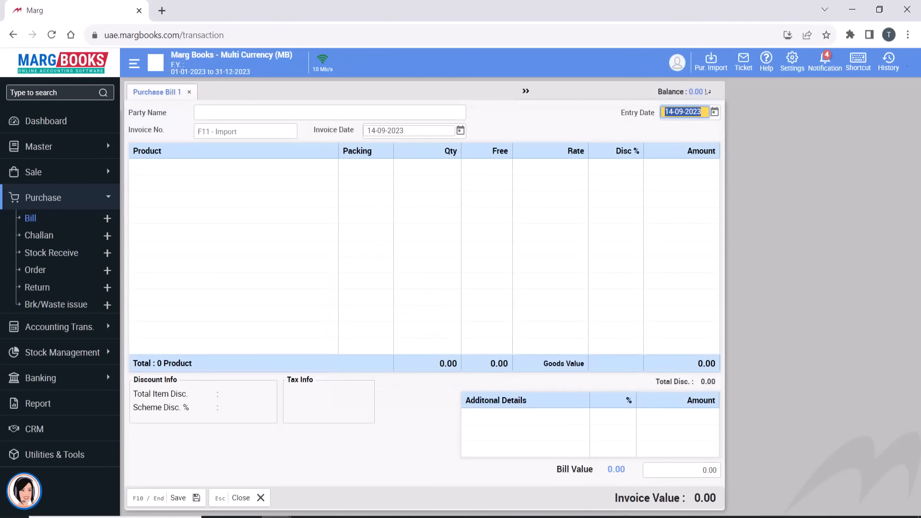
key(Return)
key(Return)
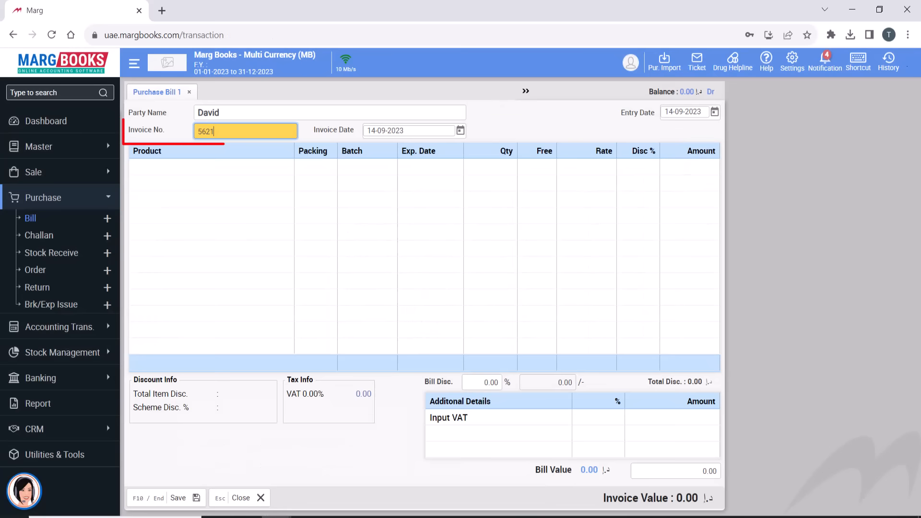
Add Alkasol Oral Solution to the bill with batch 5634, expiry 01-2025, quantity 80, no free quantity and rate 5
key(Return)
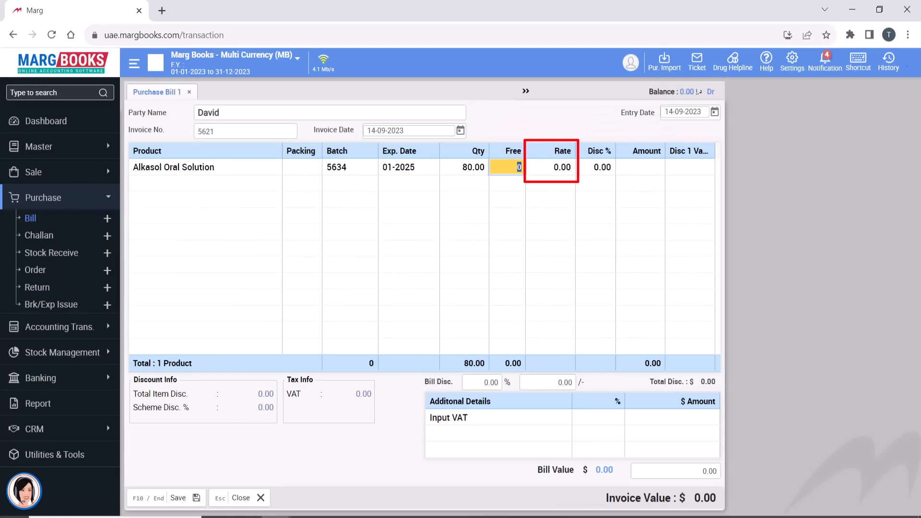
key(Return)
text(5)
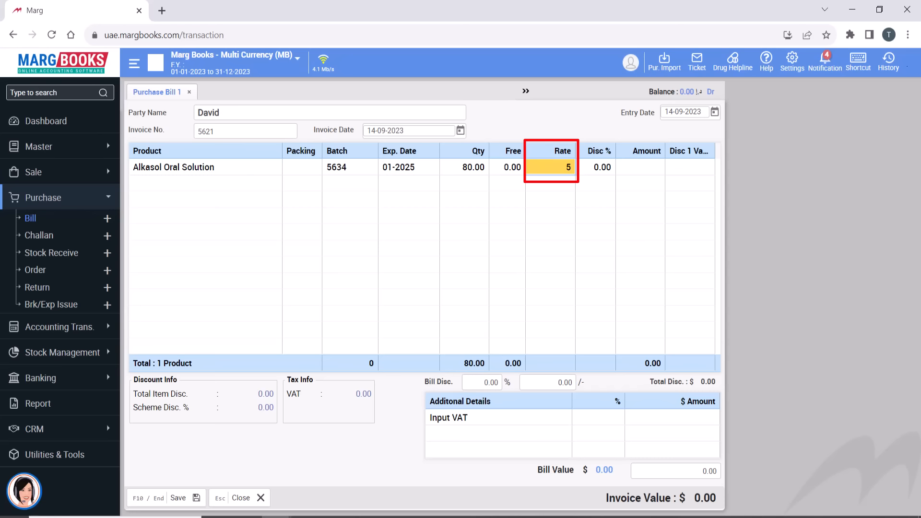
key(Return)
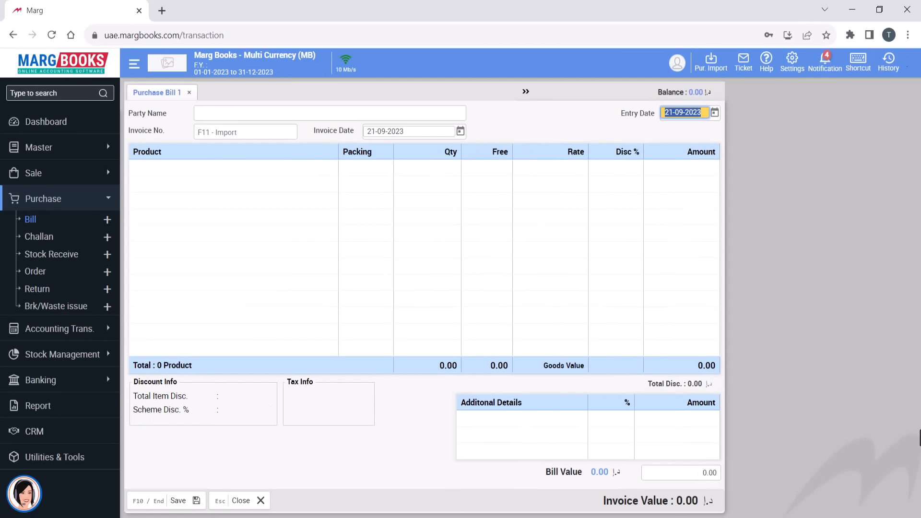
Start a purchase bill dated 21-09-2023 for the dirham-currency supplier and enter its invoice number
key(Return)
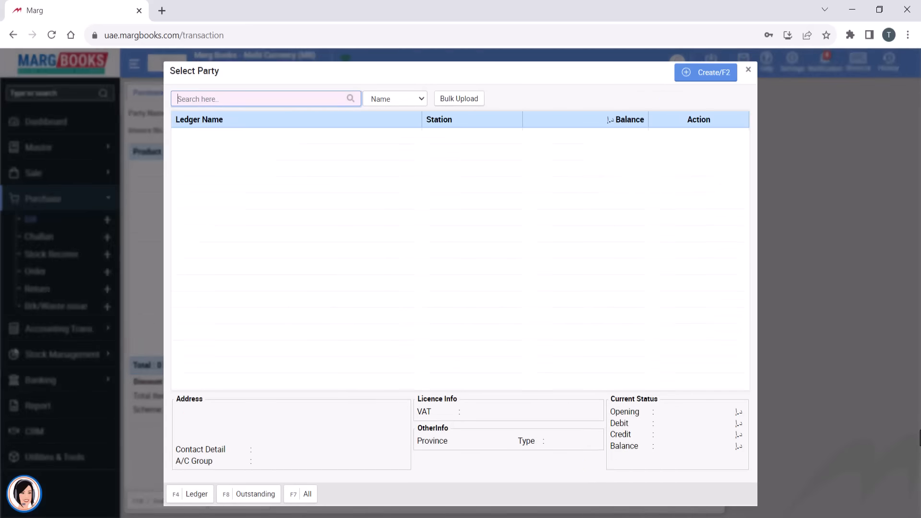
key(Return)
text(8777)
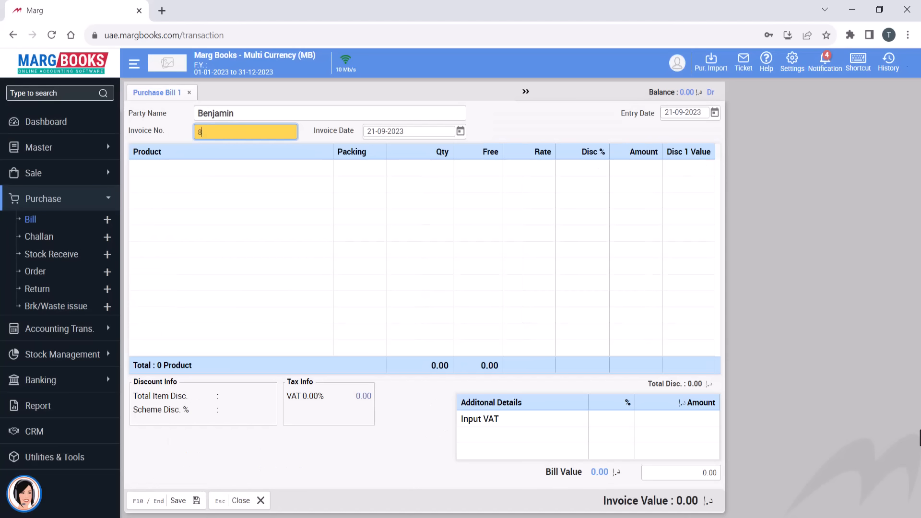
key(Return)
key(Return)
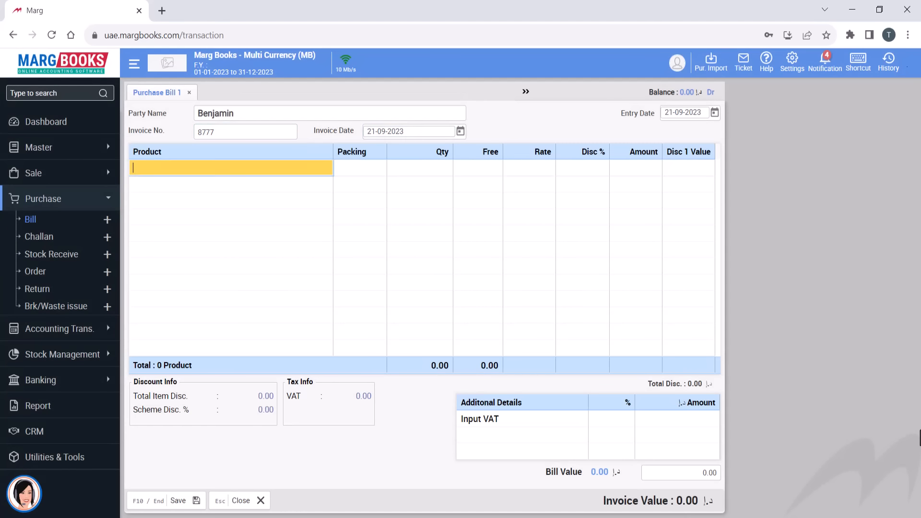
Add Avil 25 Tablet to the purchase bill with quantity 10, no free quantity, rate 10, exchange rate 22.63 and no discount
key(Return)
key(Return)
text(10)
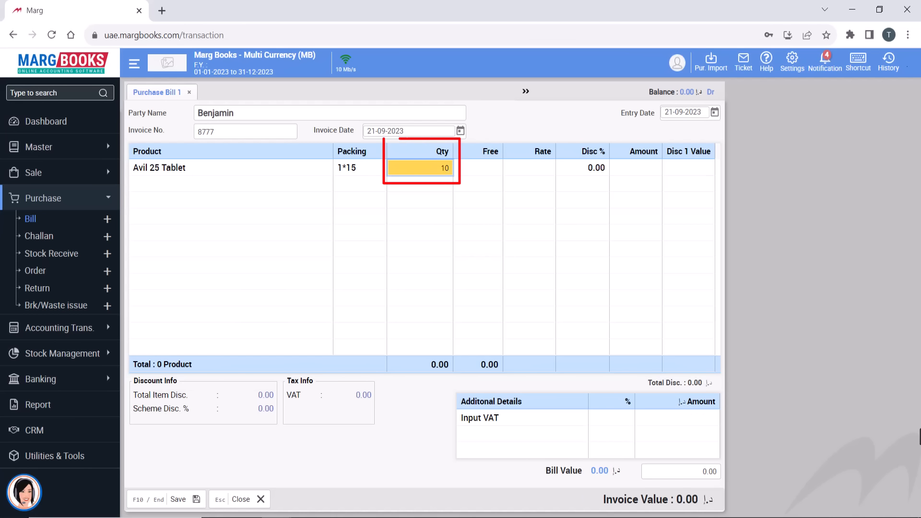
key(Return)
key(Return)
text(10)
key(Return)
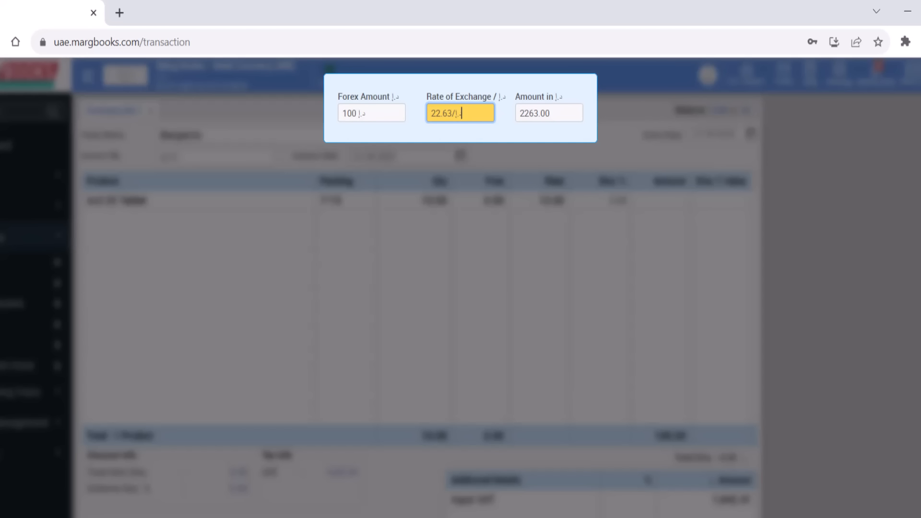
key(Return)
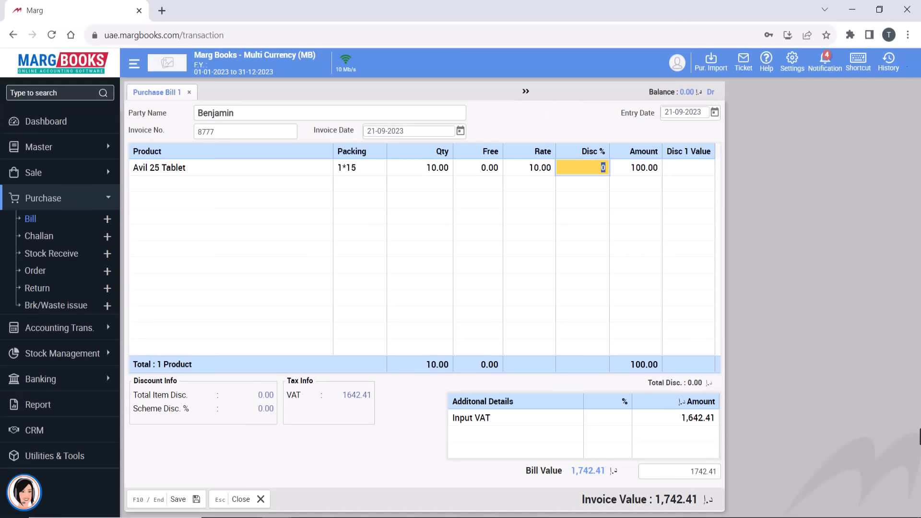
key(Return)
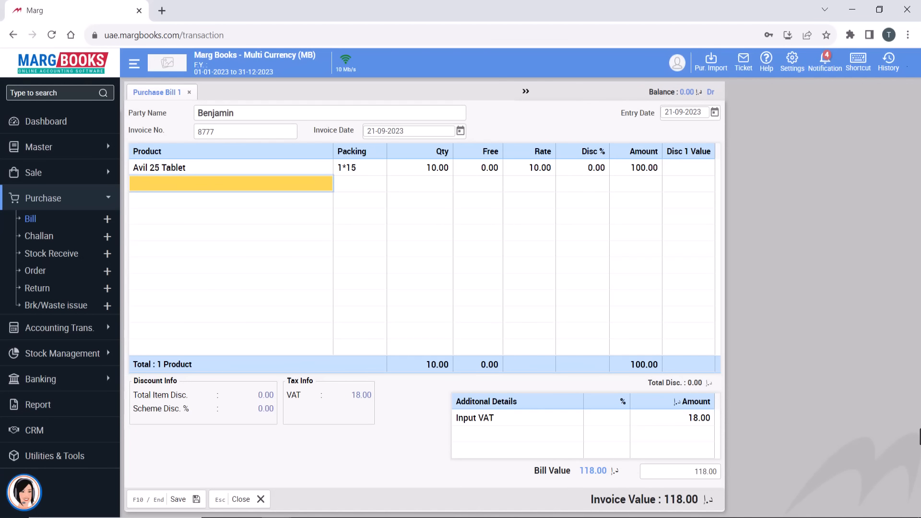
Finish the item entry, leave the additional details as they are, and save the purchase bill
key(Return)
key(Return)
key(Return)
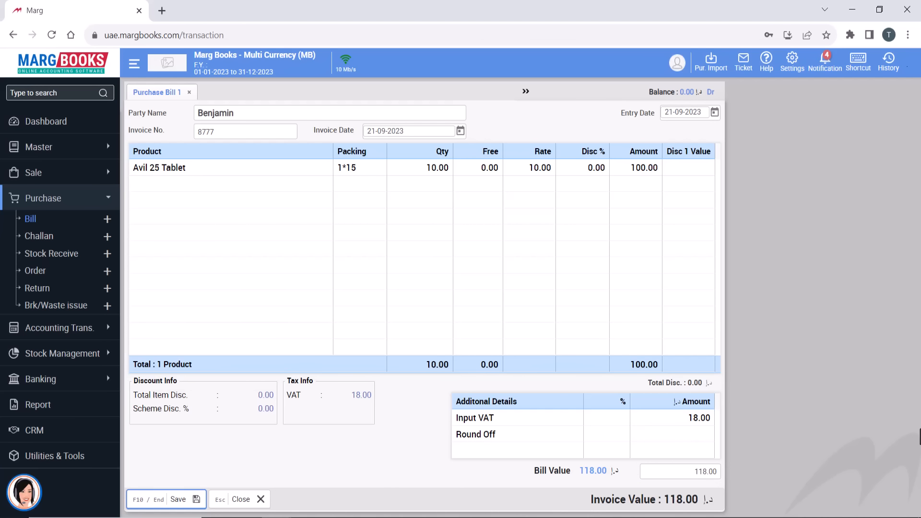
key(Return)
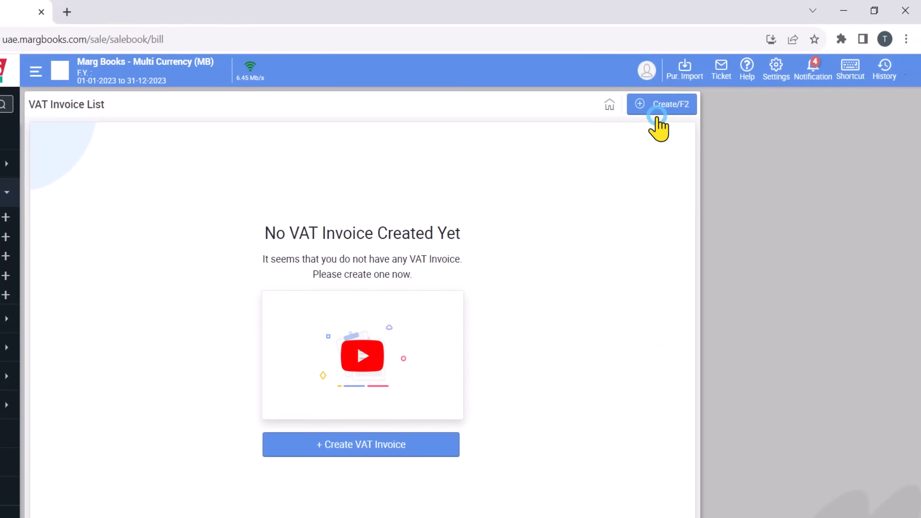
Create a sale bill dated 15-09-2023 for the dollar-currency customer with 4 Almokind-AT Tablet at rate 9, and save it
click(660, 127)
key(Return)
key(Return)
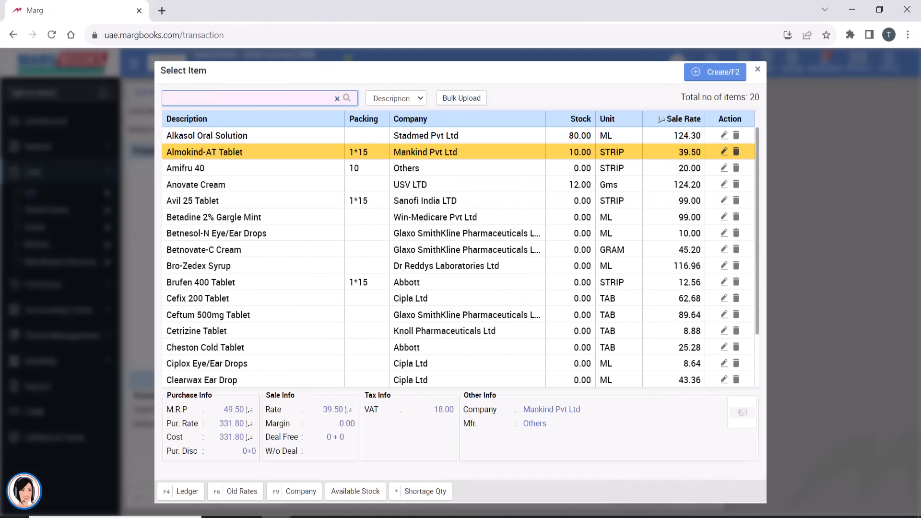
key(Return)
text(4)
key(Return)
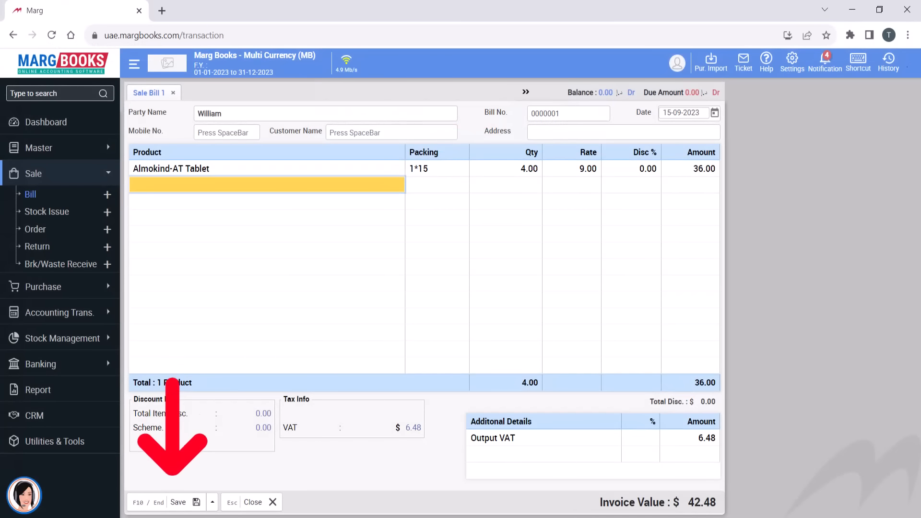
key(F10)
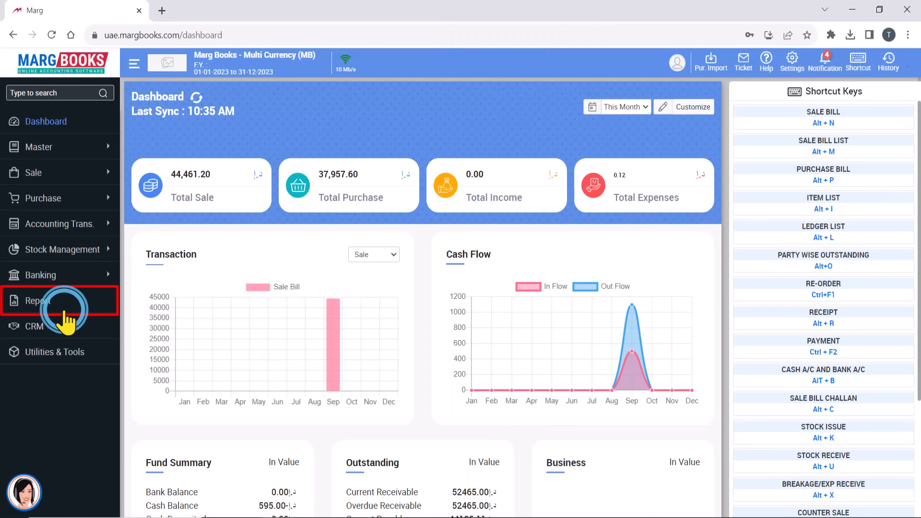
View the ledger reports of the first listed party and of the party listed directly below Custom Duty
click(64, 313)
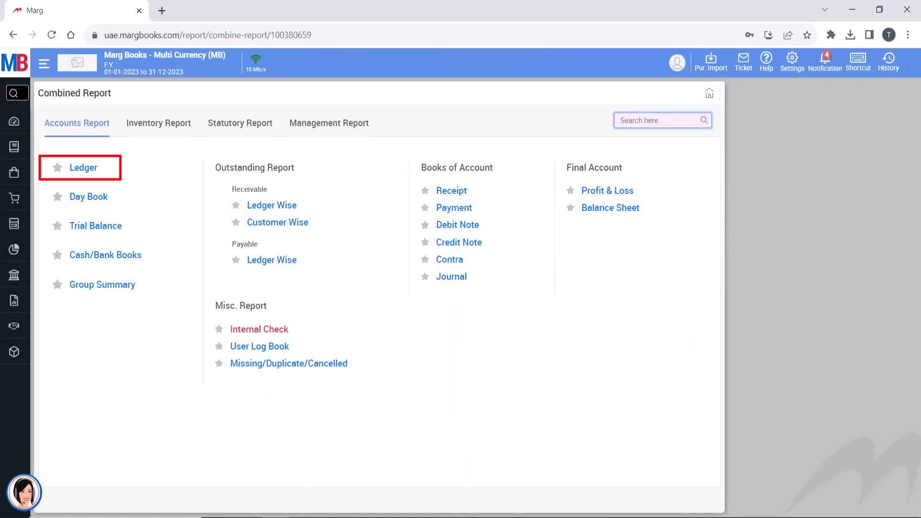
click(84, 168)
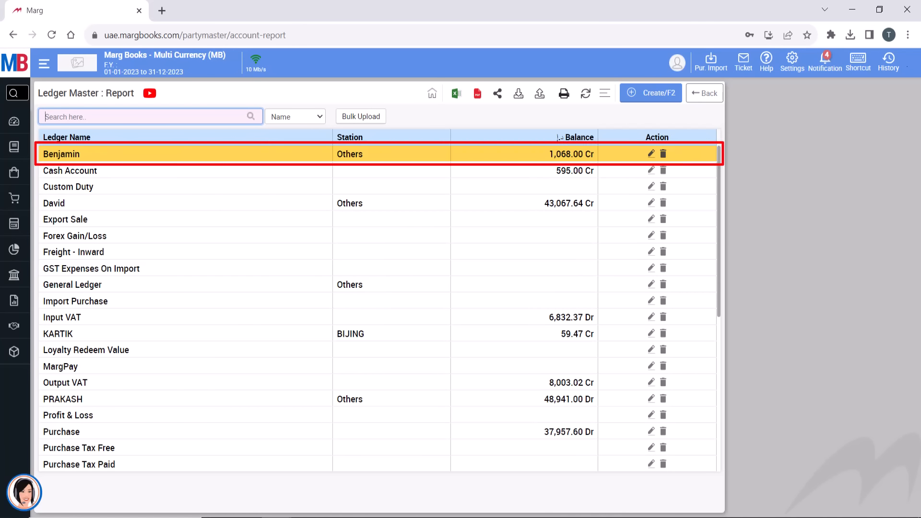
key(Return)
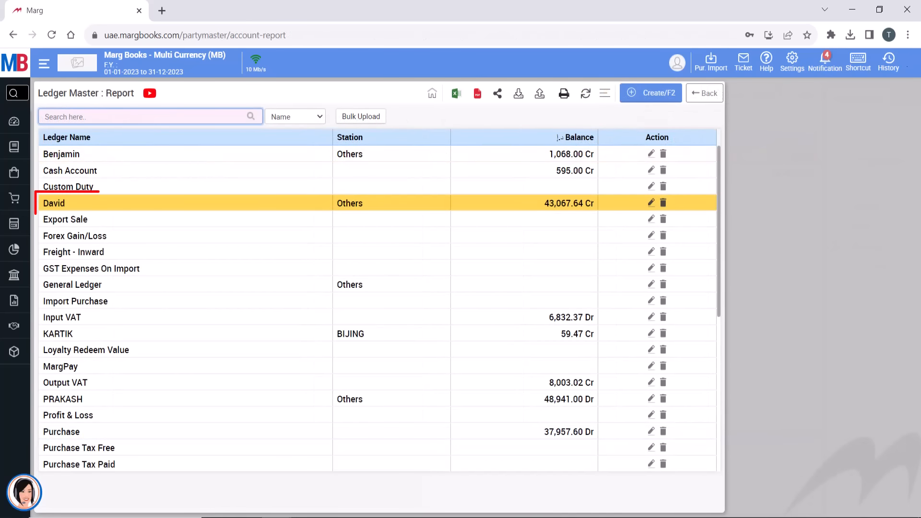
key(Return)
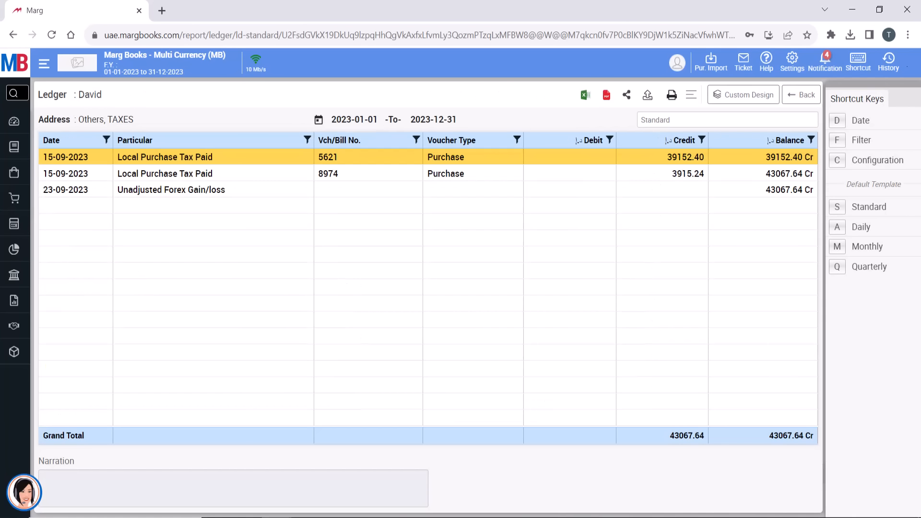